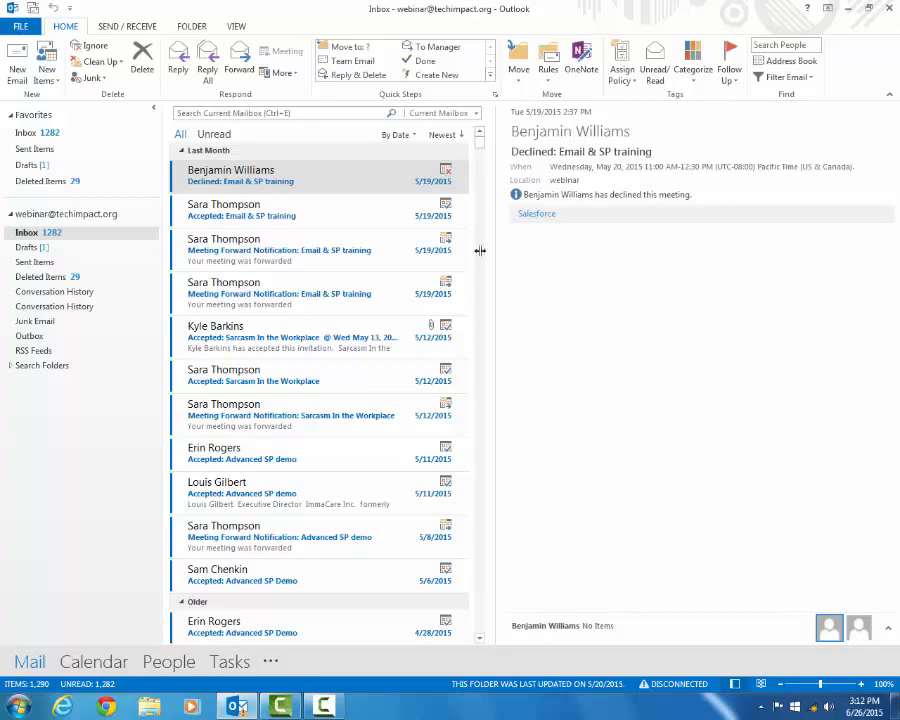
# Start an export to a file from the mailbox, with Outlook Data File (.pst) as the file type
pyautogui.click(24, 27)
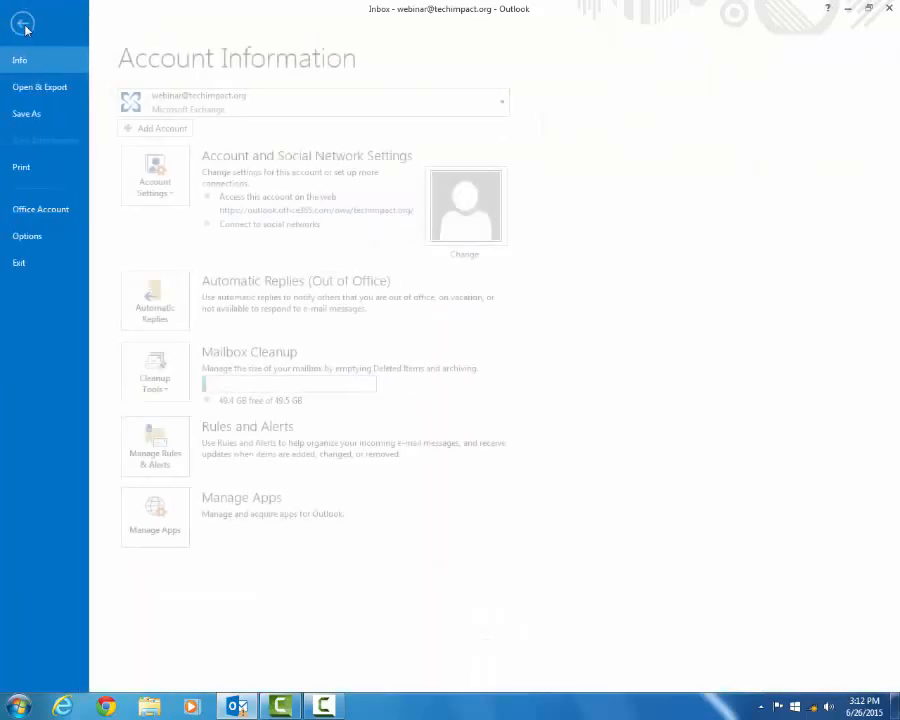
pyautogui.click(42, 91)
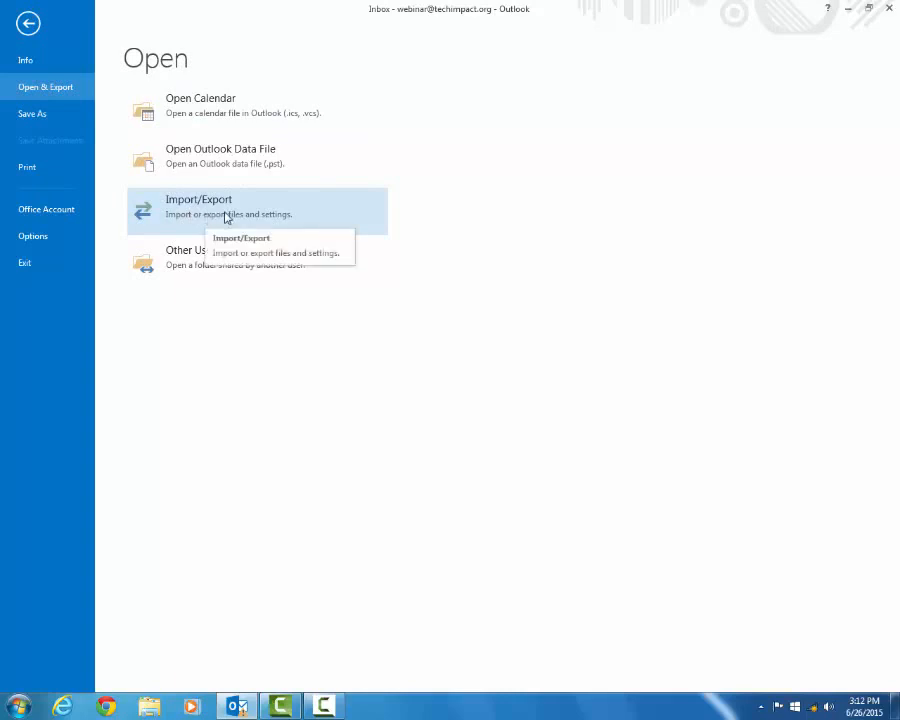
pyautogui.click(226, 218)
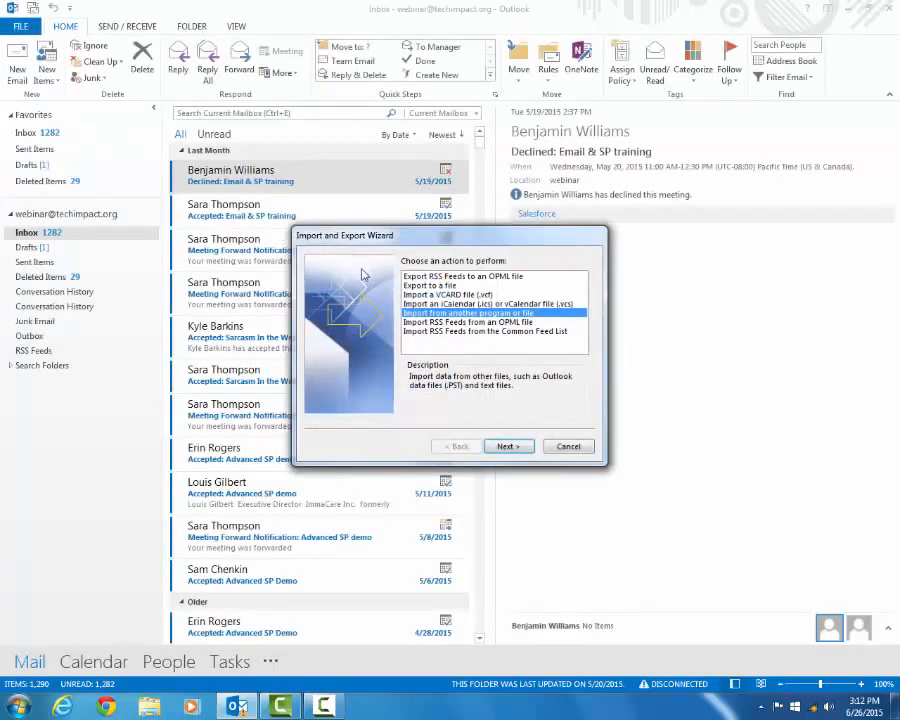
pyautogui.click(418, 288)
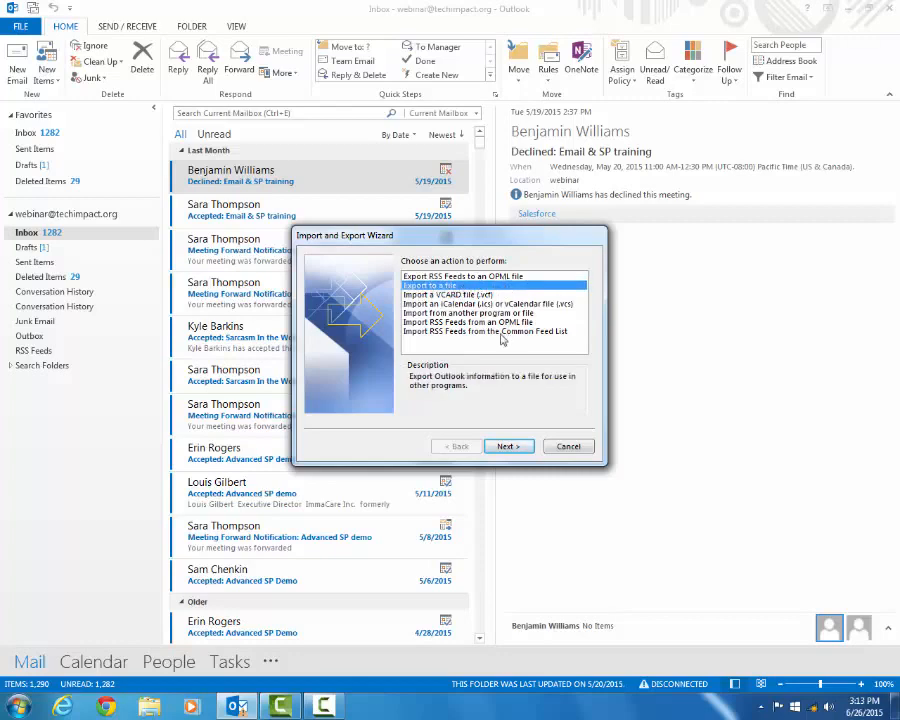
pyautogui.click(507, 447)
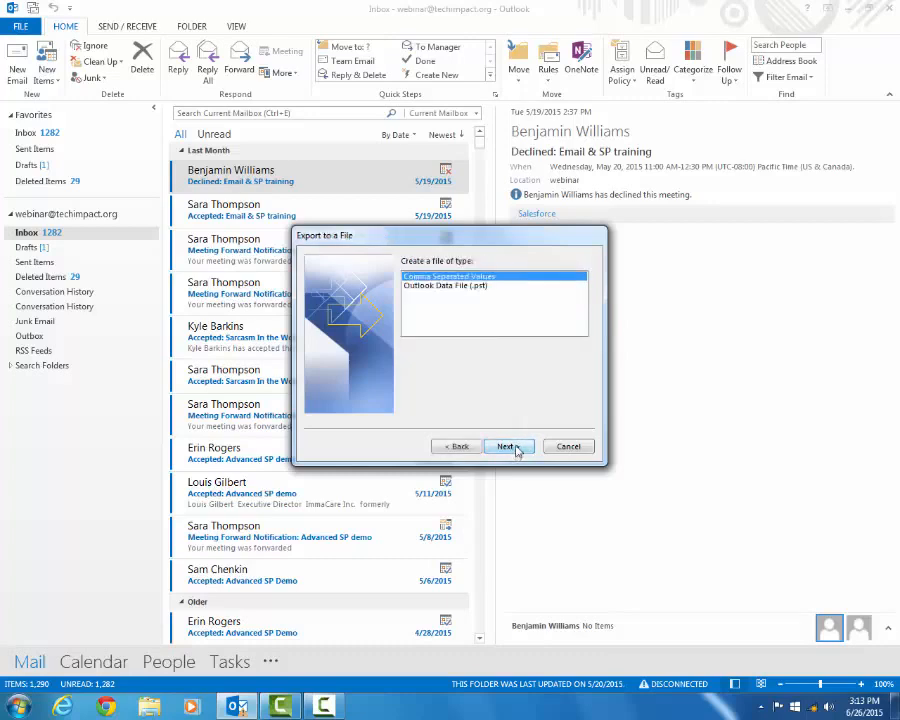
pyautogui.click(466, 288)
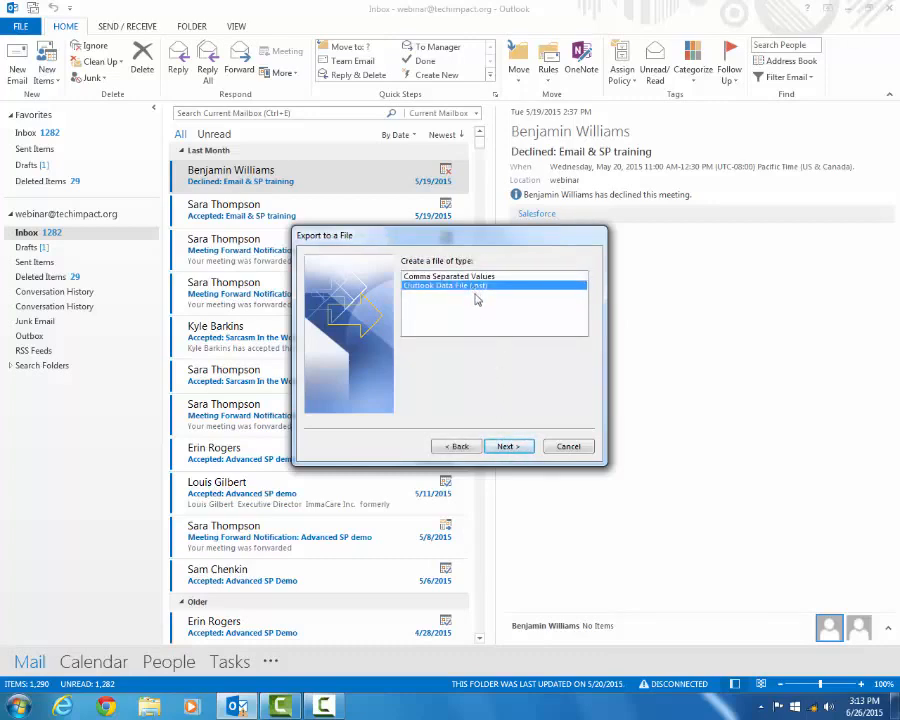
pyautogui.click(514, 447)
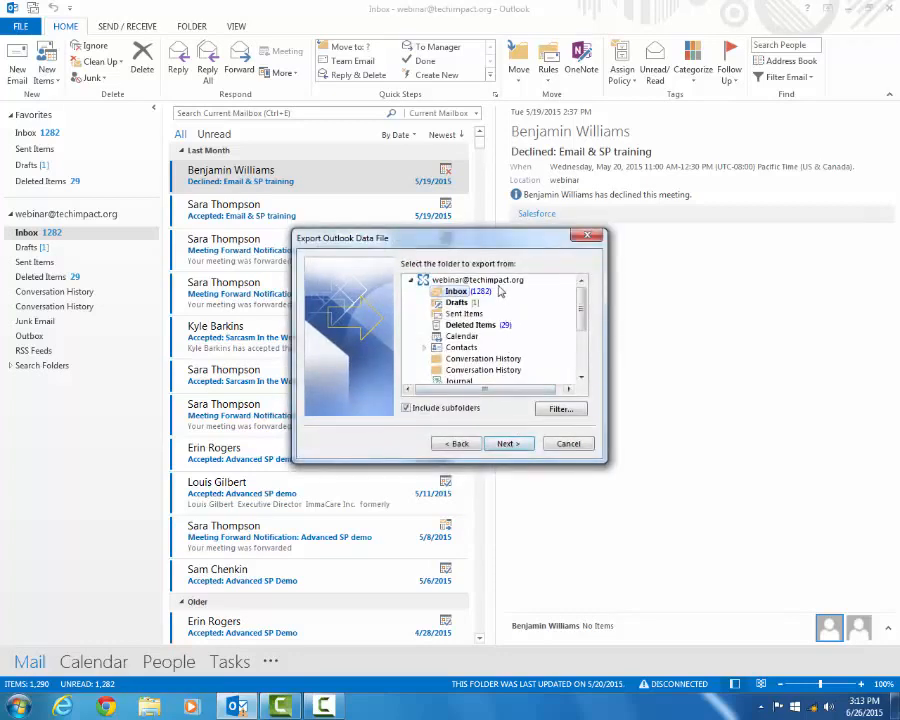
# Choose the top-level mailbox account, with its subfolders included, as the folder to export from
pyautogui.click(497, 283)
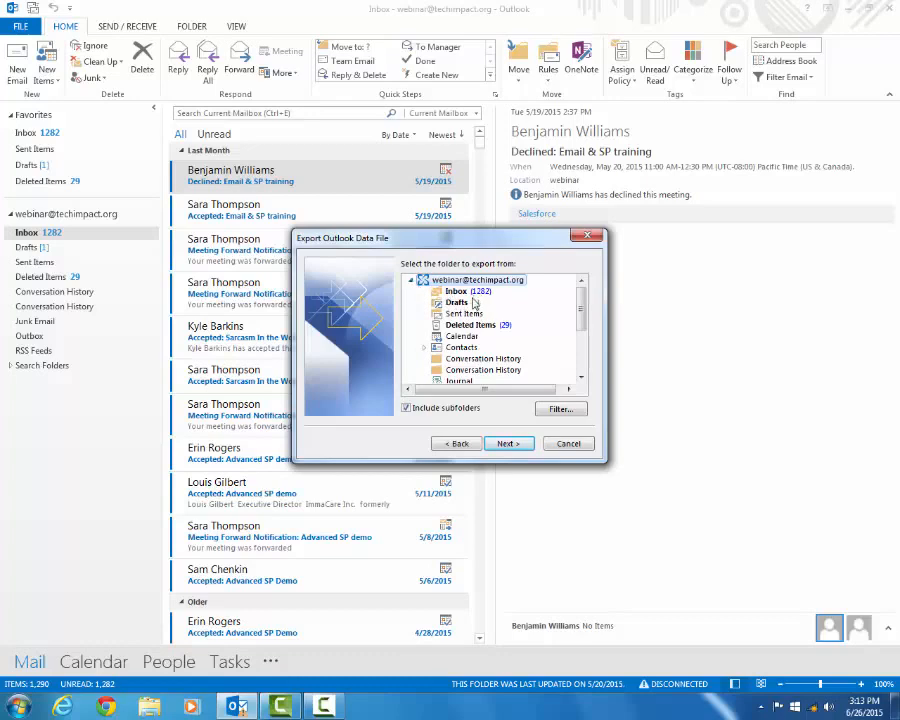
pyautogui.scroll(-1, 474, 300)
pyautogui.scroll(1, 472, 297)
pyautogui.scroll(-1, 476, 320)
pyautogui.scroll(1, 473, 322)
pyautogui.scroll(-1, 476, 318)
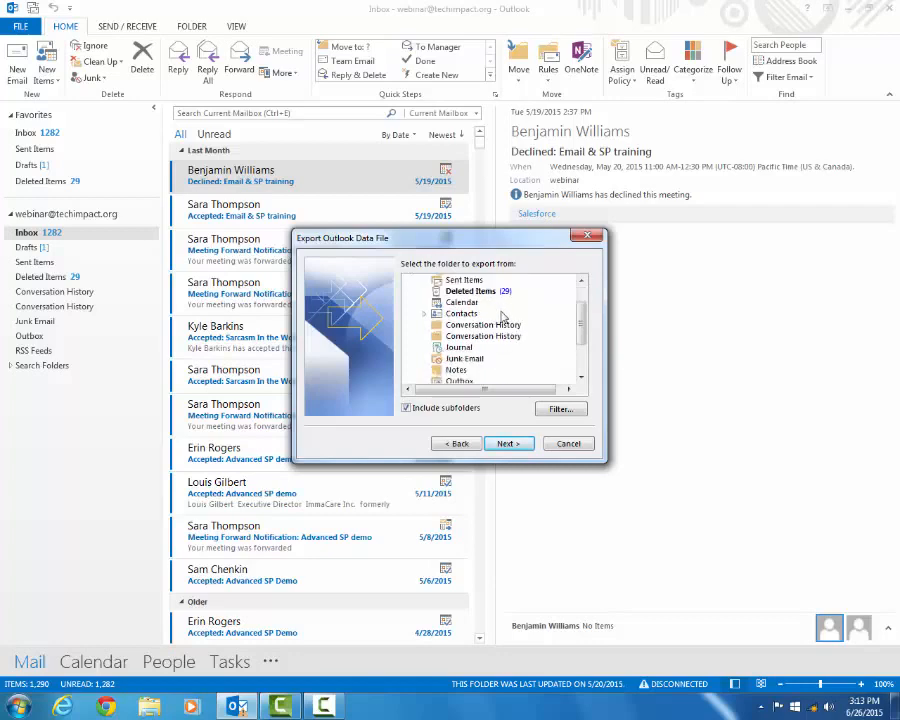
pyautogui.scroll(1, 470, 300)
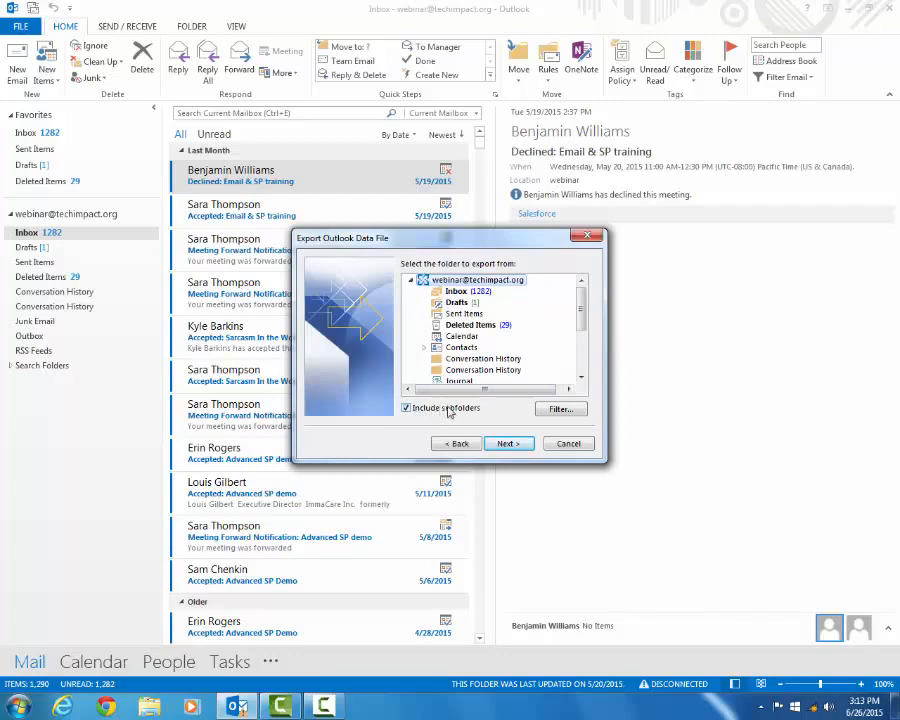
pyautogui.scroll(-1, 478, 347)
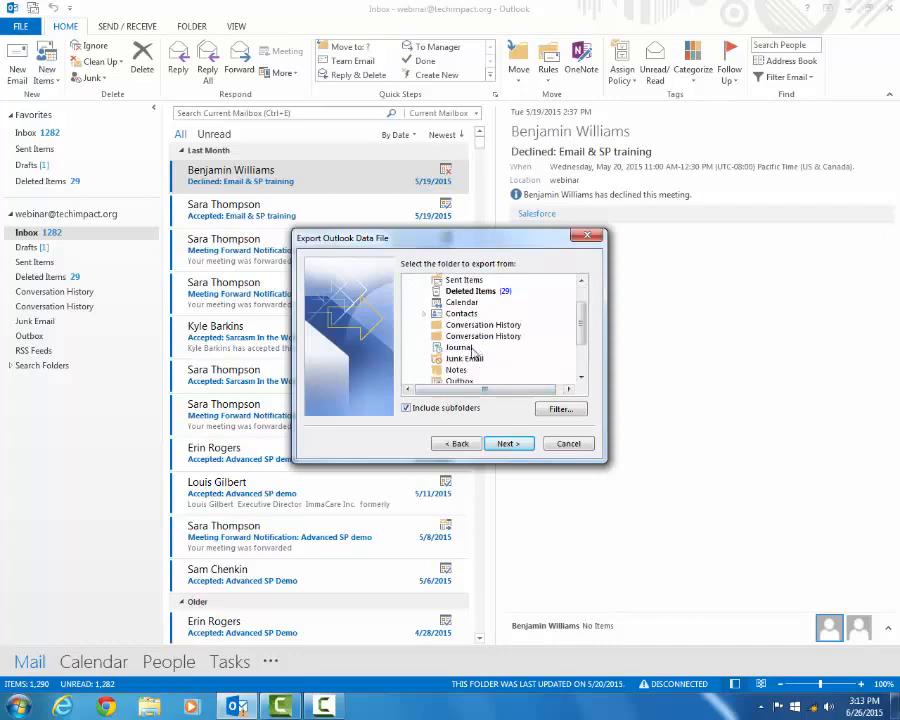
pyautogui.scroll(1, 478, 347)
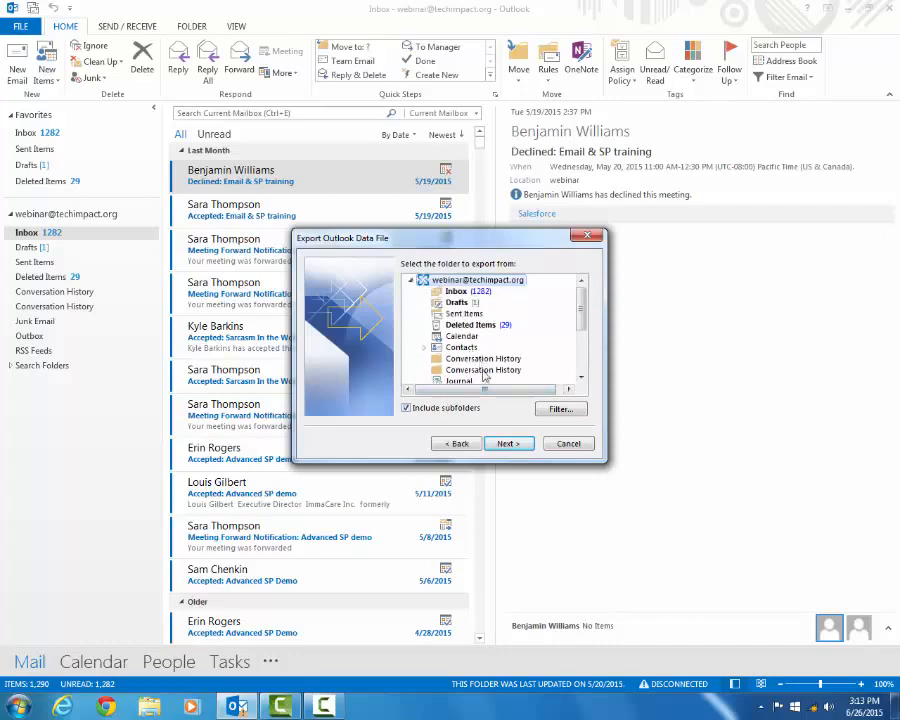
pyautogui.click(505, 444)
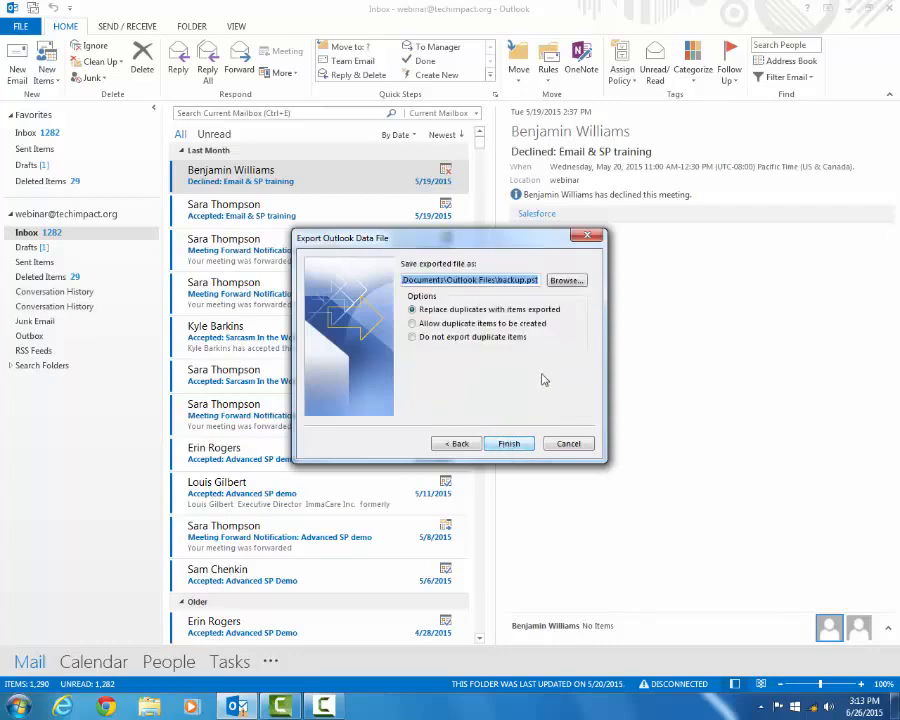
# Set the exported file's location to the Desktop and name it 6-26-15
pyautogui.click(562, 281)
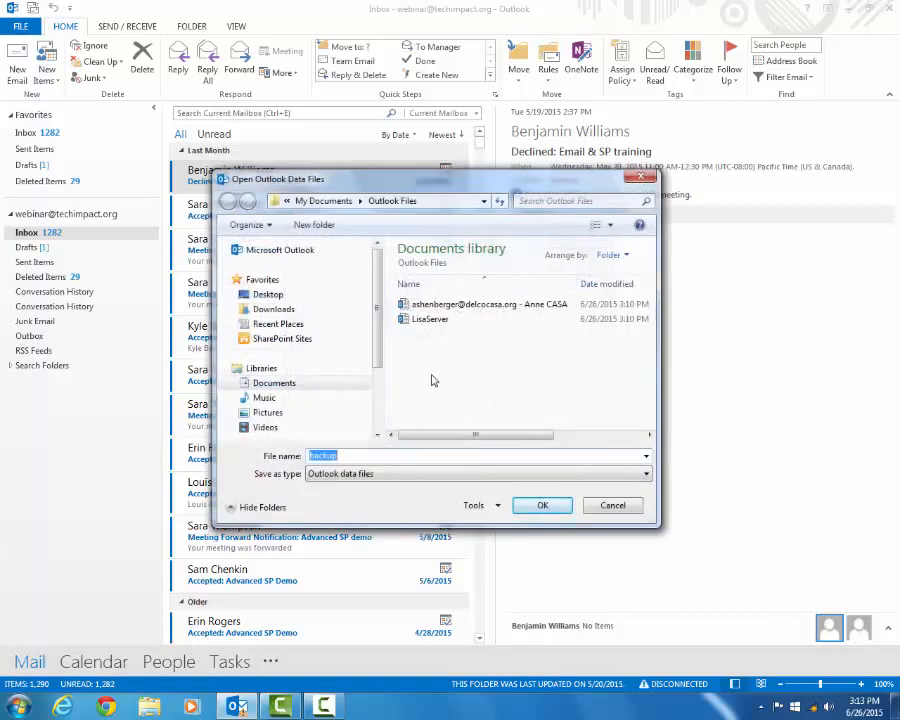
pyautogui.click(332, 299)
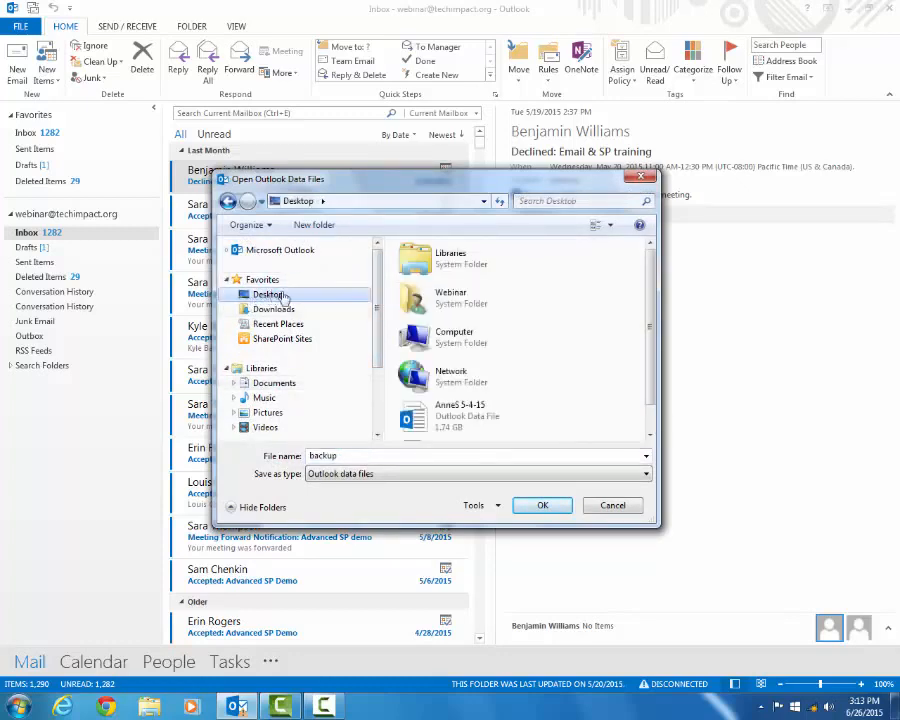
pyautogui.doubleClick(345, 455)
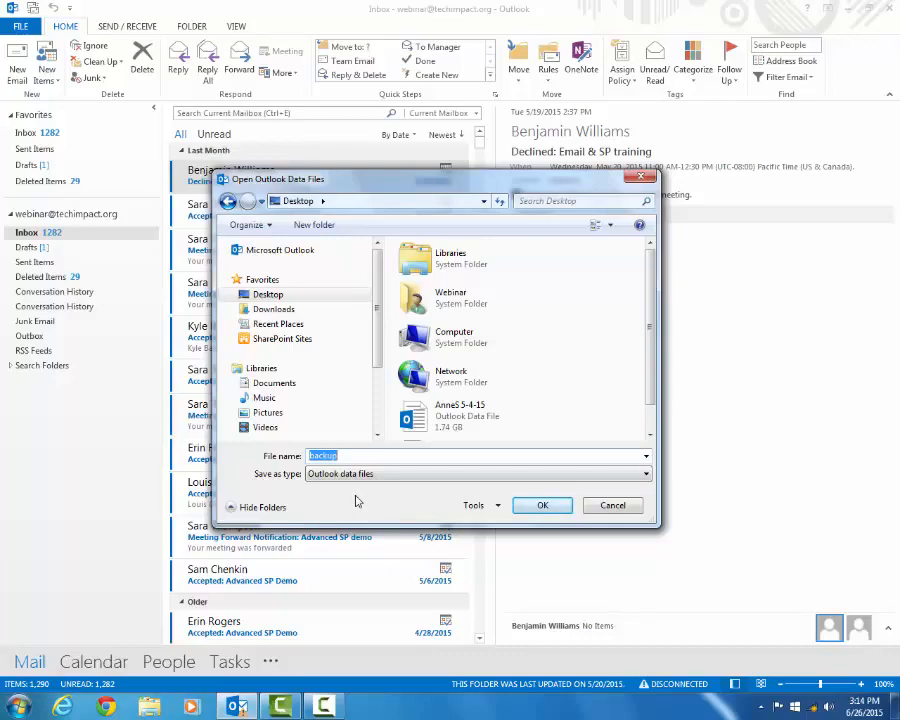
pyautogui.write('6-26-15')
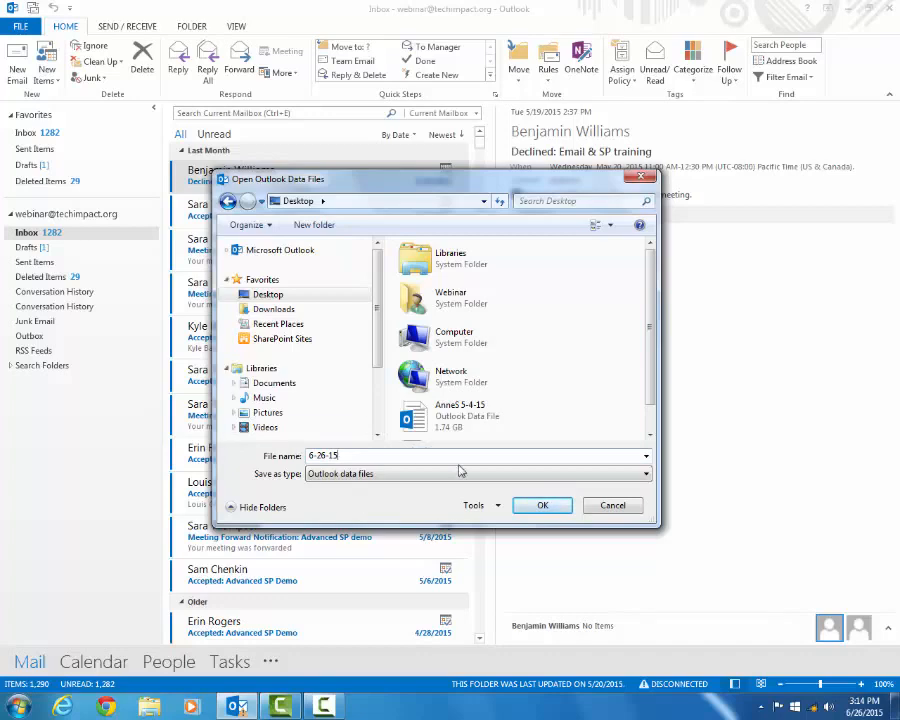
pyautogui.click(542, 507)
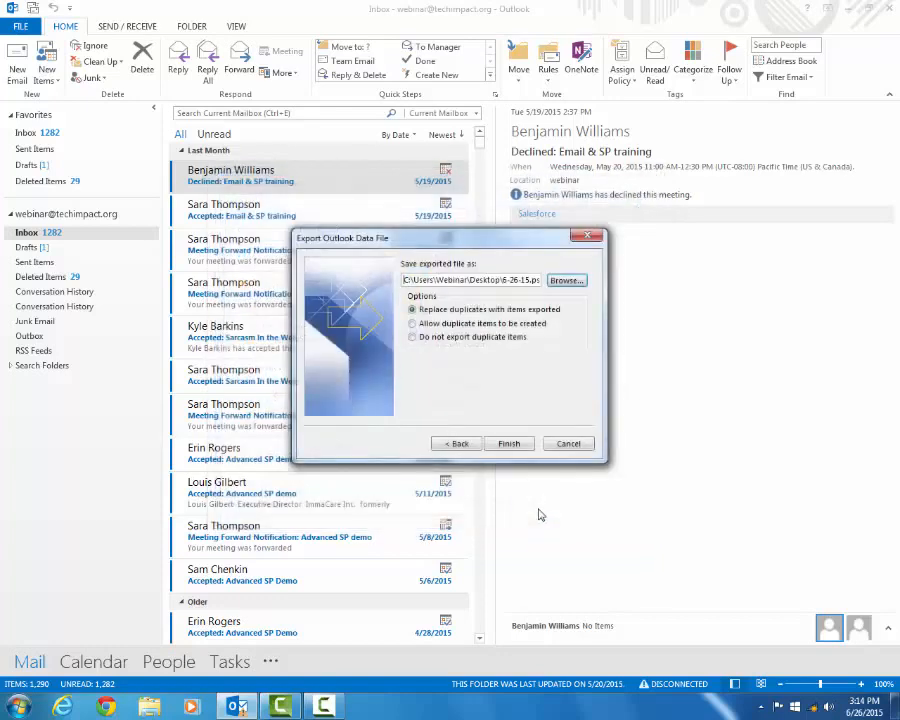
# Choose not to export duplicate items and finish the export without setting a password on the data file
pyautogui.click(482, 342)
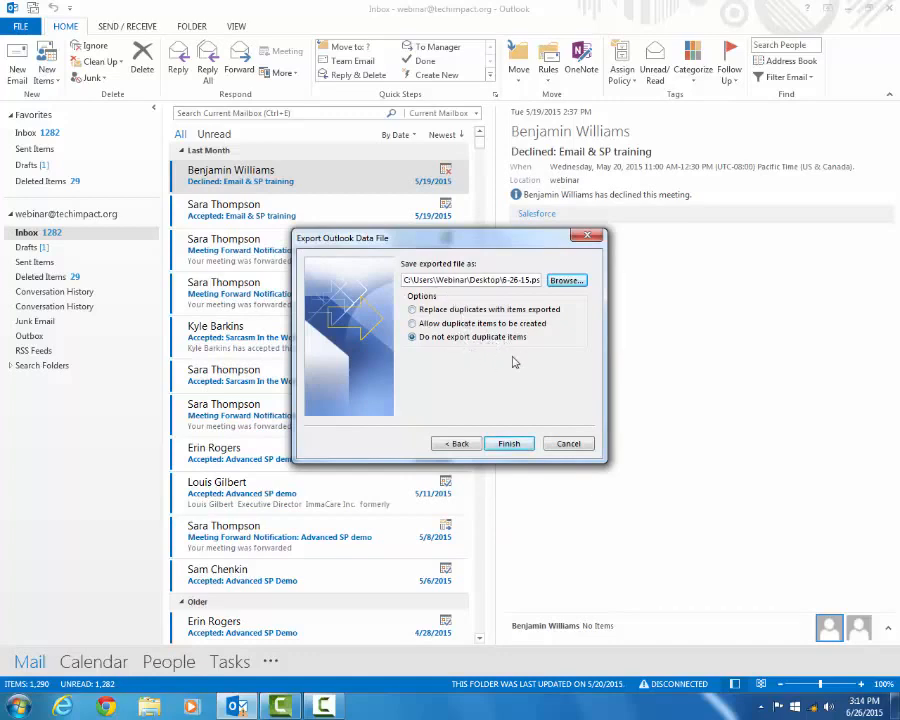
pyautogui.click(510, 444)
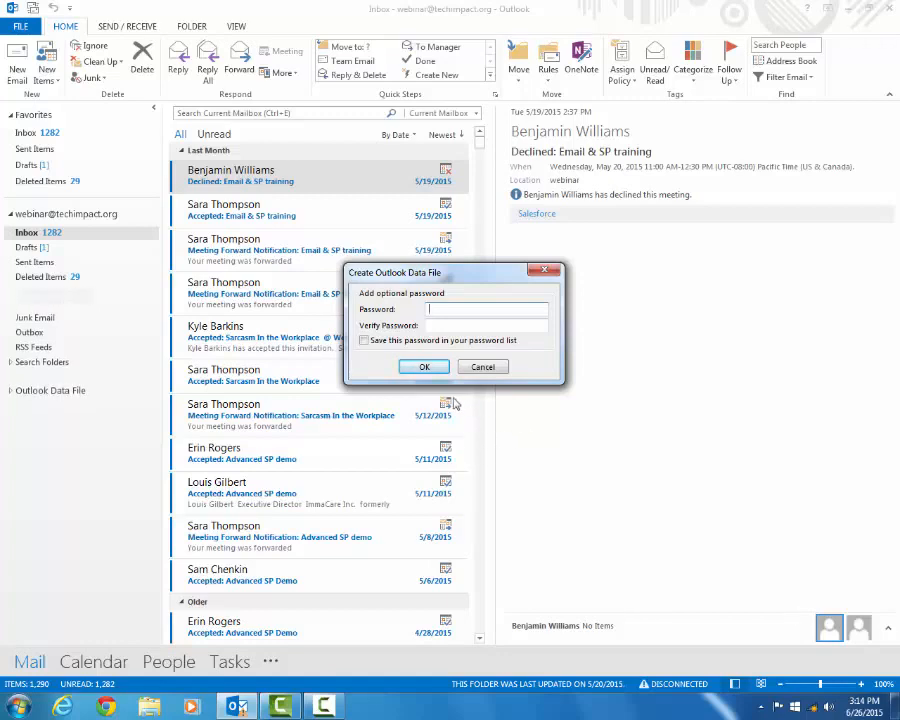
pyautogui.click(424, 369)
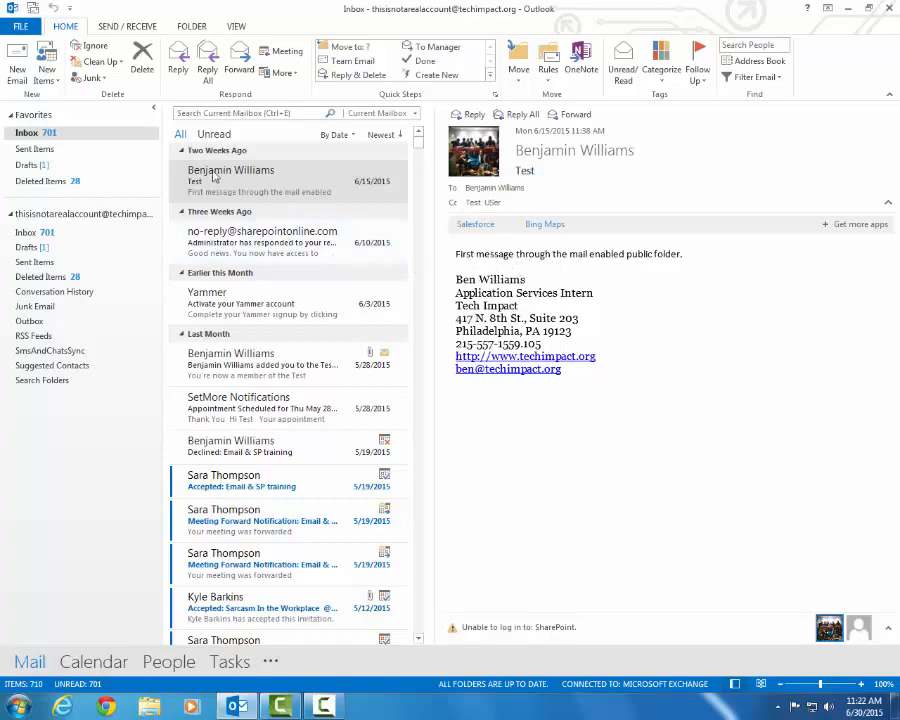
# Start an import from another program or file, with Outlook Data File (.pst) as the file type
pyautogui.click(22, 27)
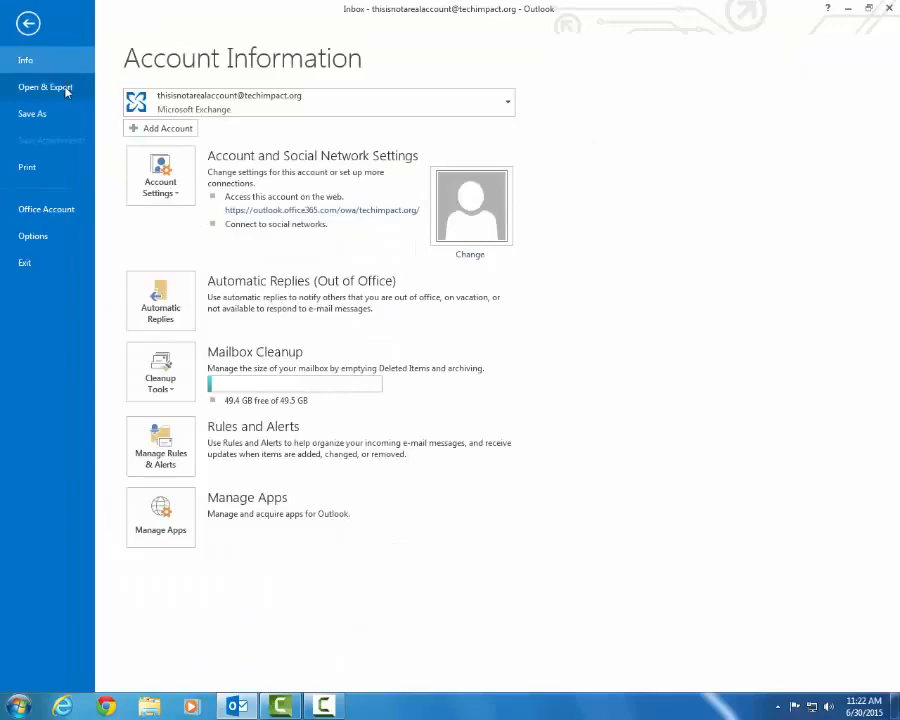
pyautogui.click(67, 92)
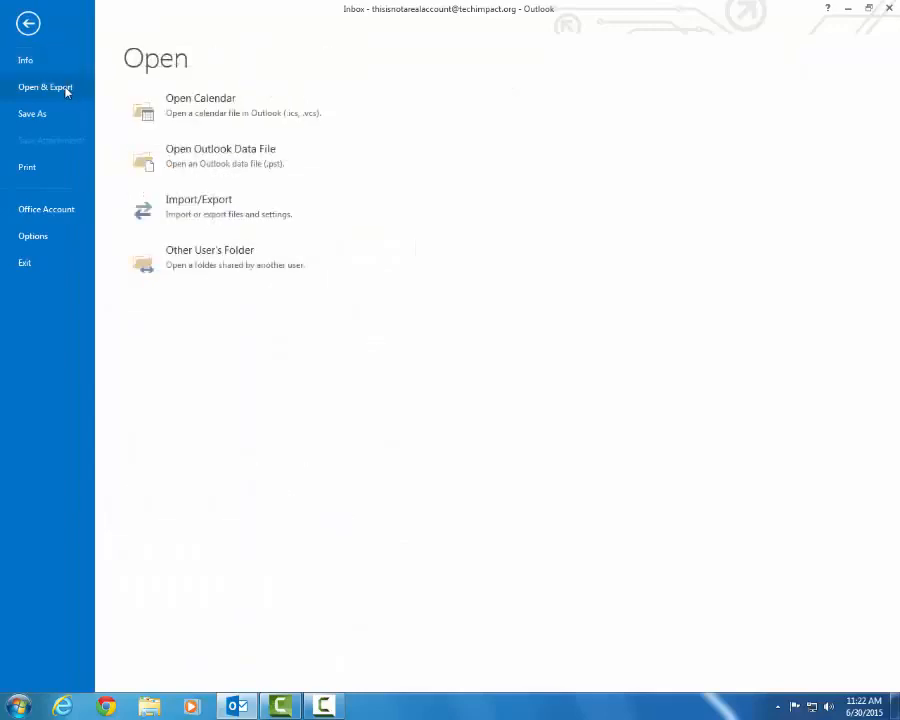
pyautogui.click(248, 215)
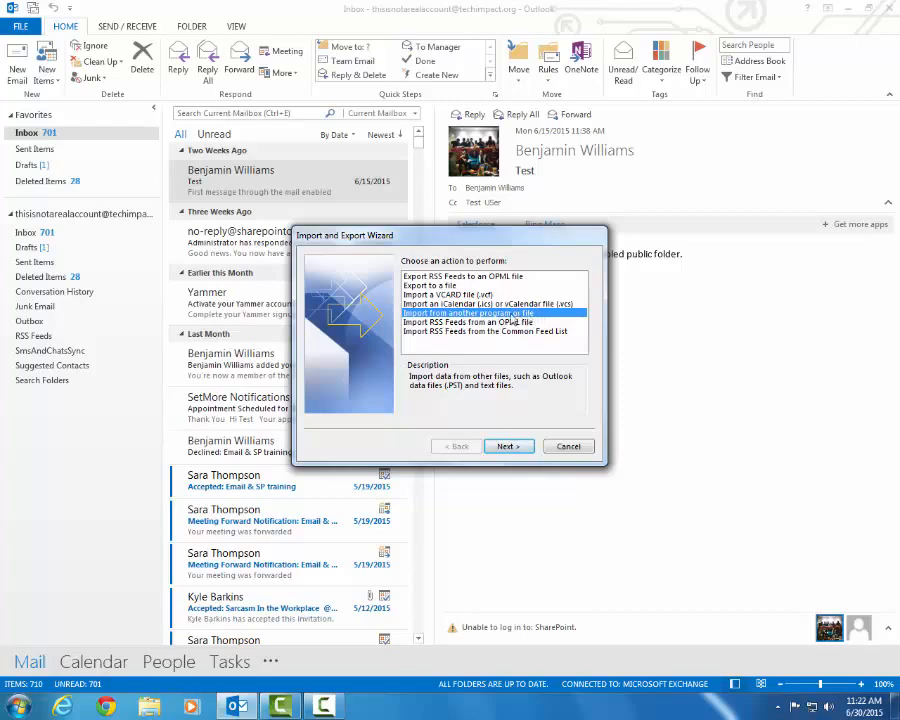
pyautogui.click(508, 447)
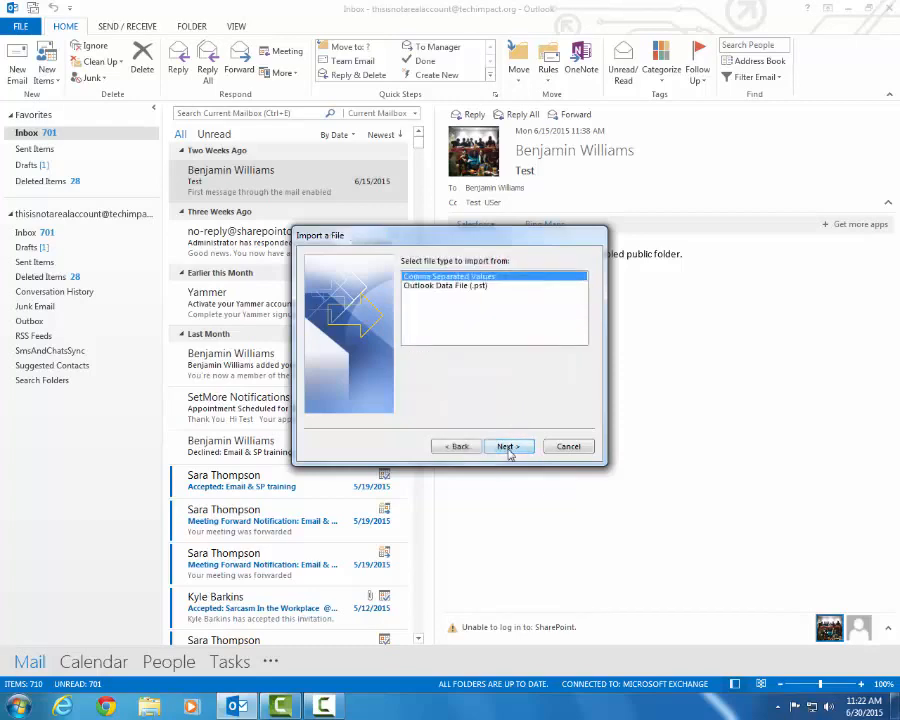
pyautogui.click(487, 288)
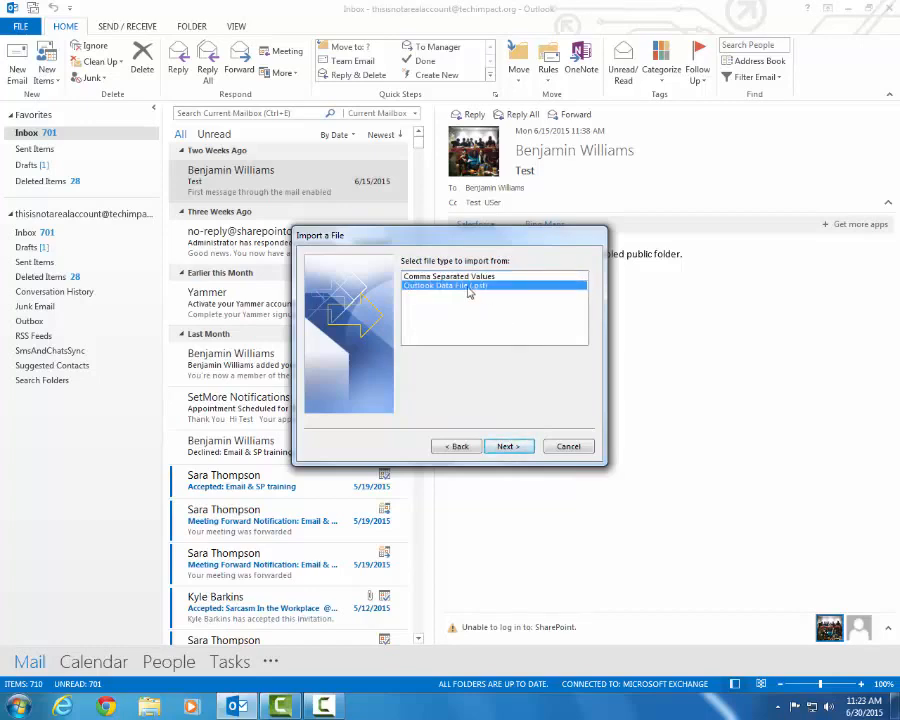
pyautogui.click(512, 447)
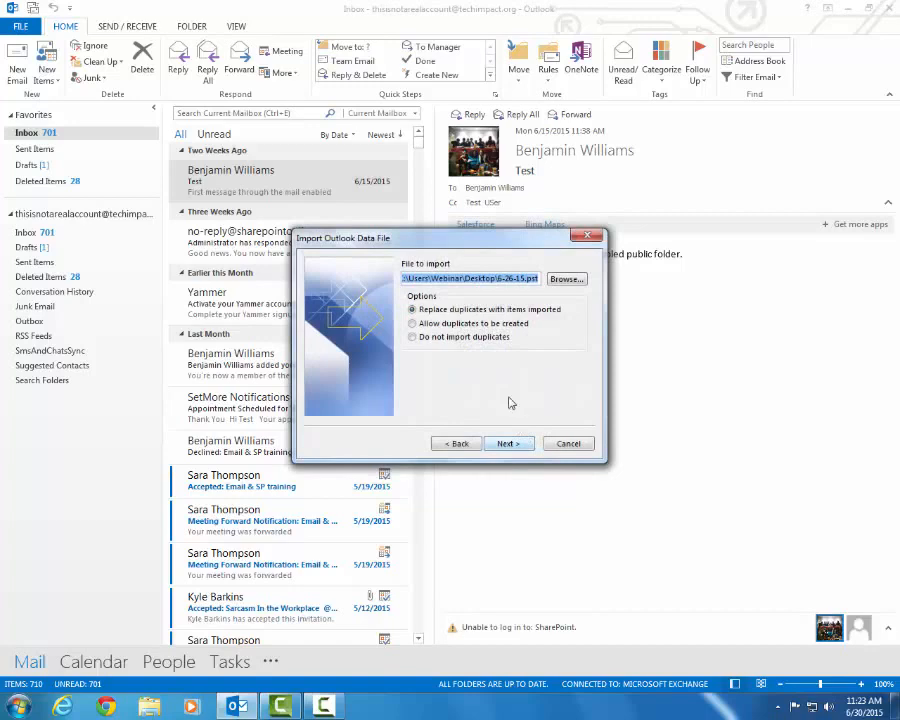
# Select the 6-26-15 data file on the Desktop for import and choose not to import duplicates
pyautogui.click(566, 280)
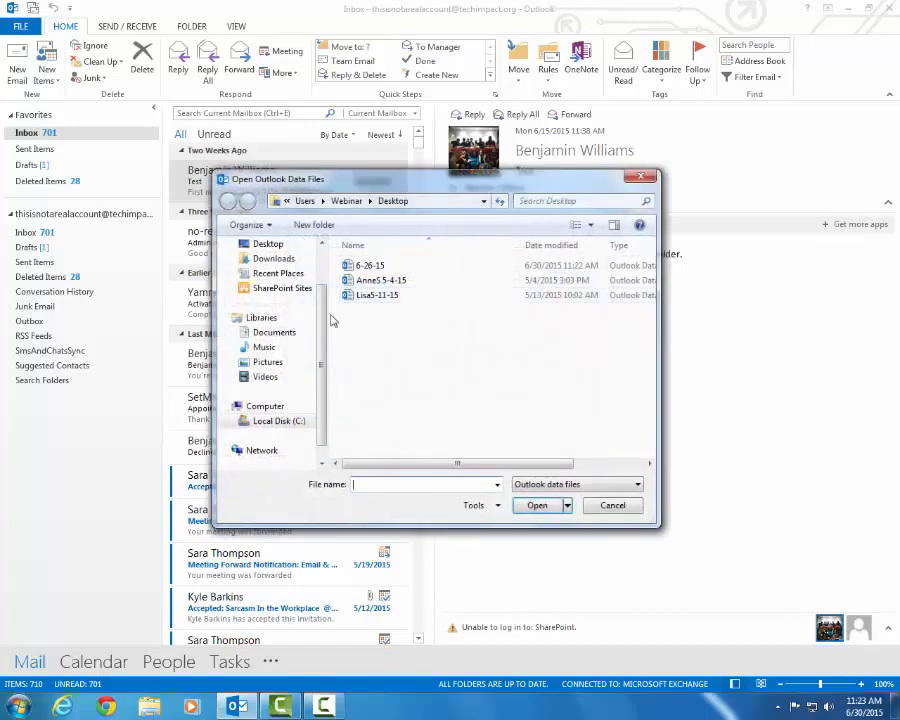
pyautogui.scroll(1, 322, 284)
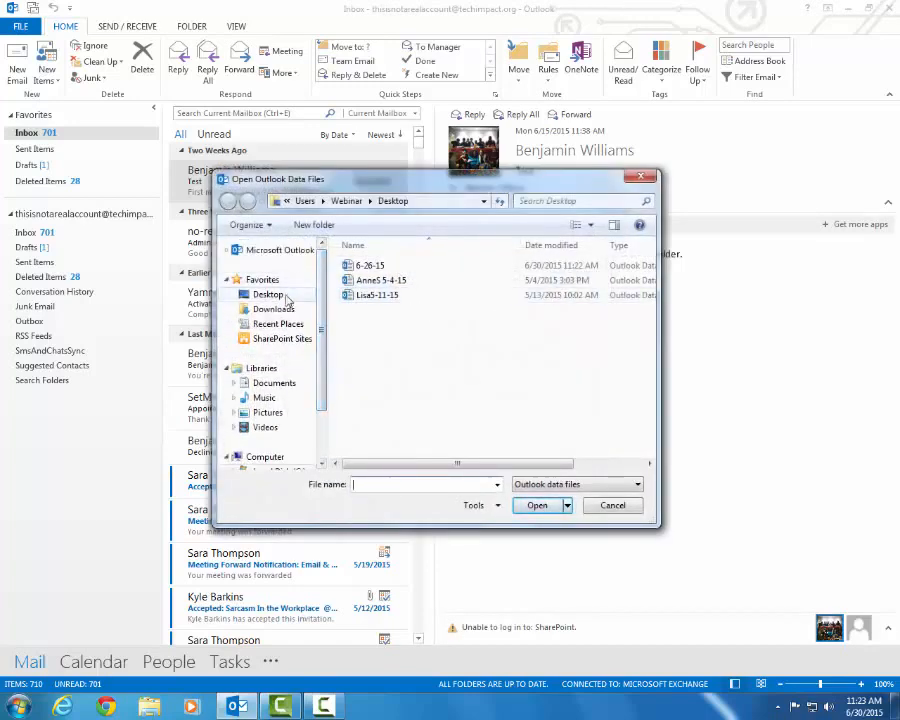
pyautogui.click(285, 295)
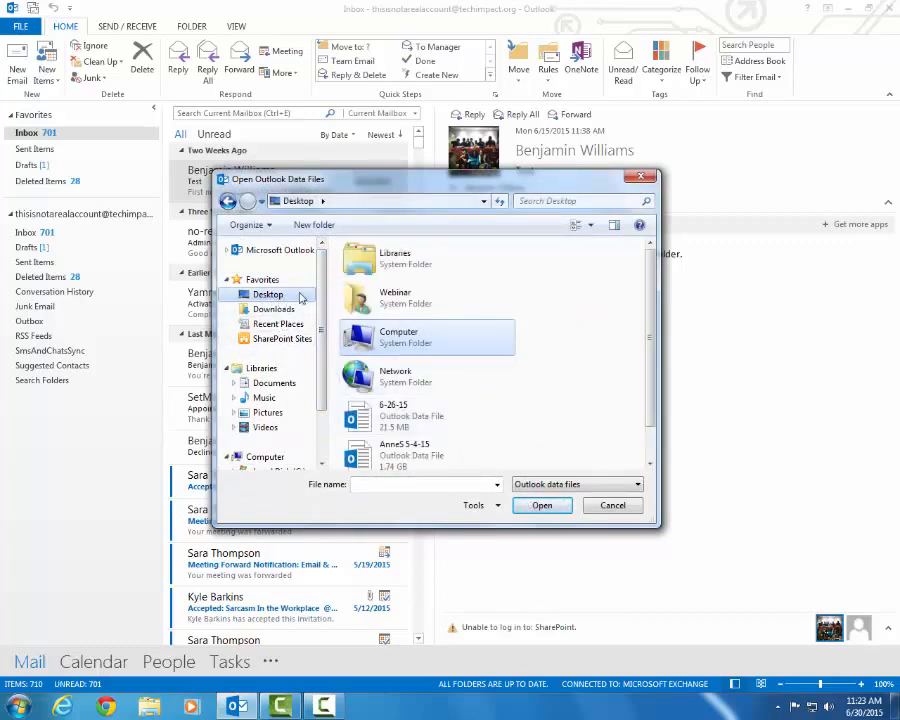
pyautogui.click(442, 419)
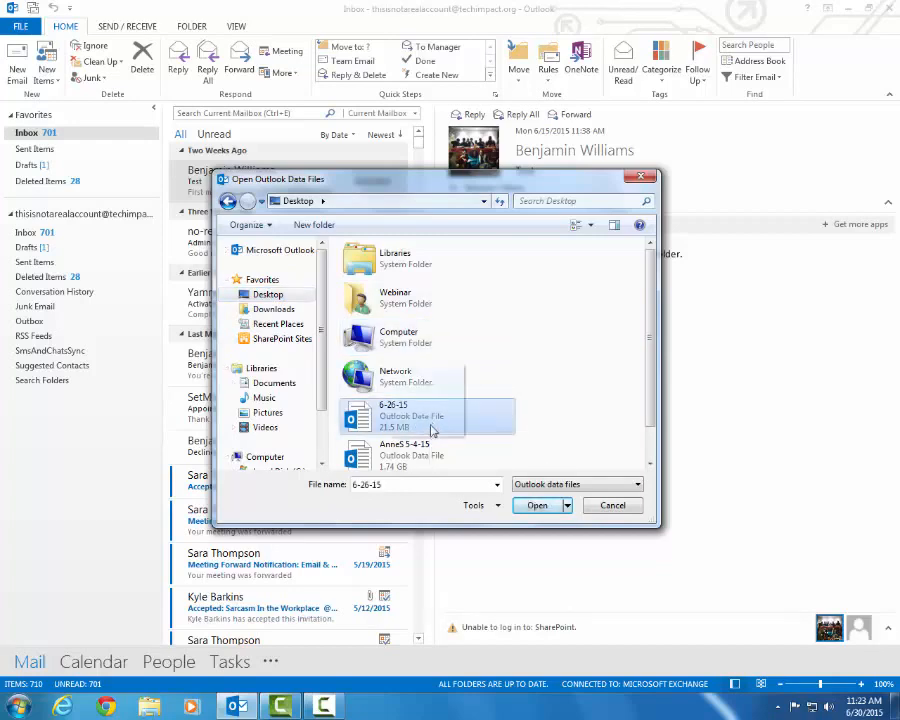
pyautogui.click(425, 452)
pyautogui.doubleClick(410, 415)
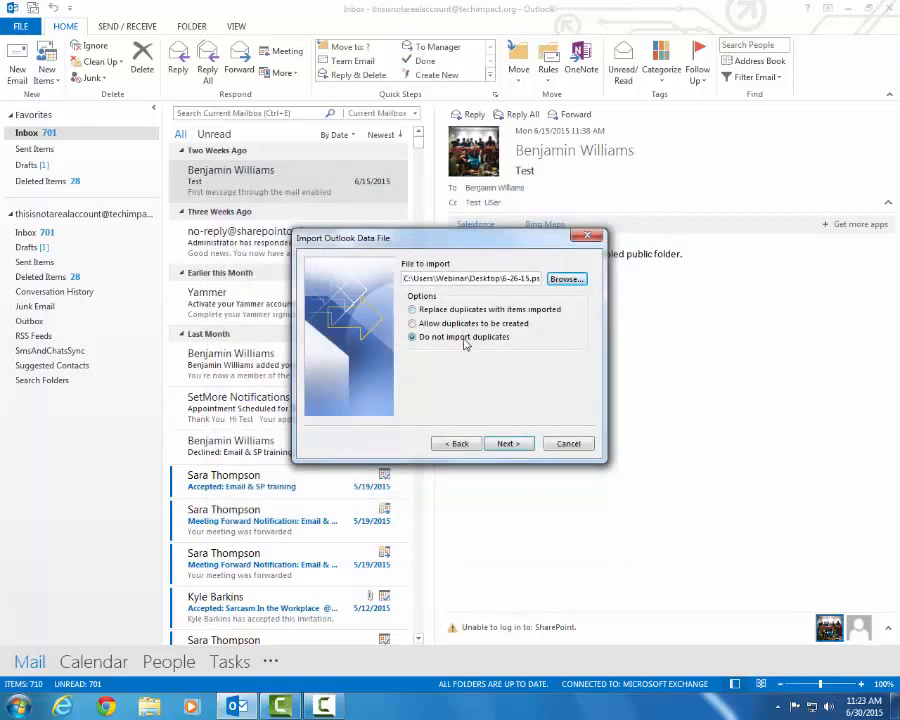
pyautogui.click(513, 446)
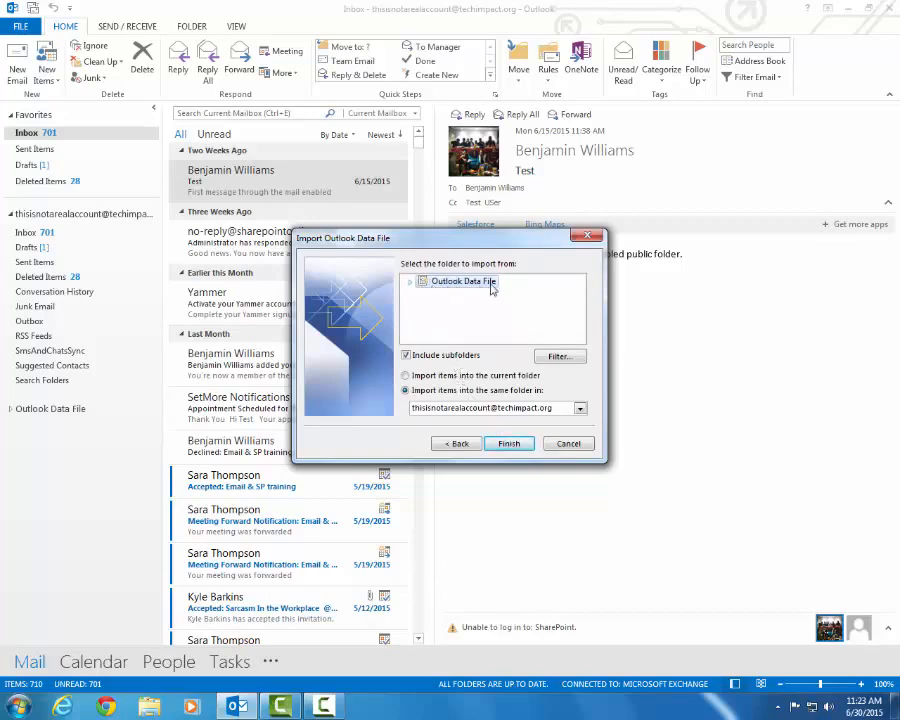
# Examine the folders available to import inside the Outlook Data File, keeping the entire data file selected as the source
pyautogui.click(412, 283)
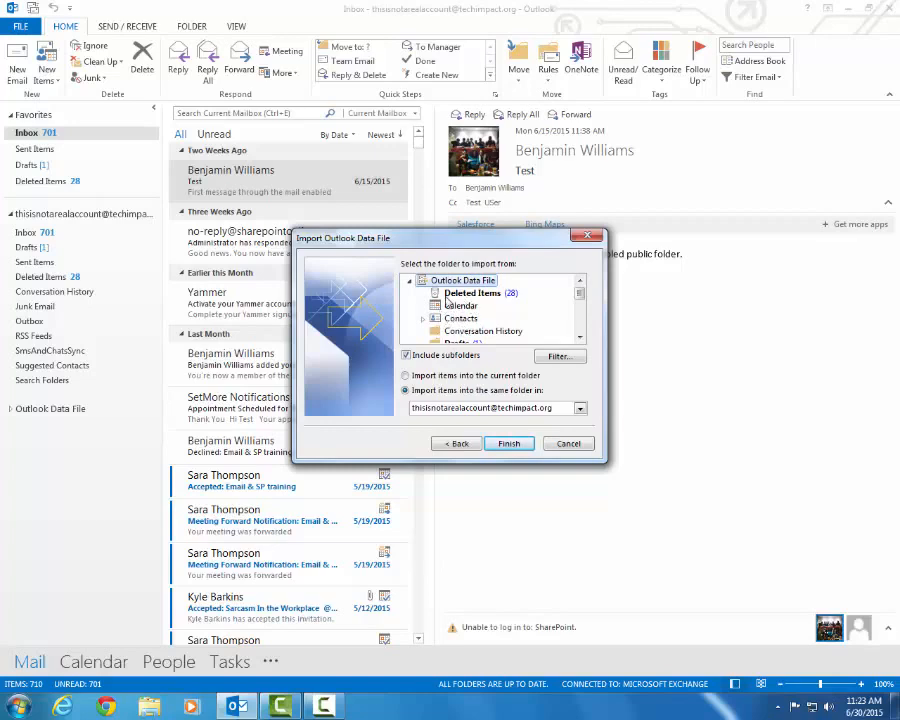
pyautogui.scroll(-1, 480, 294)
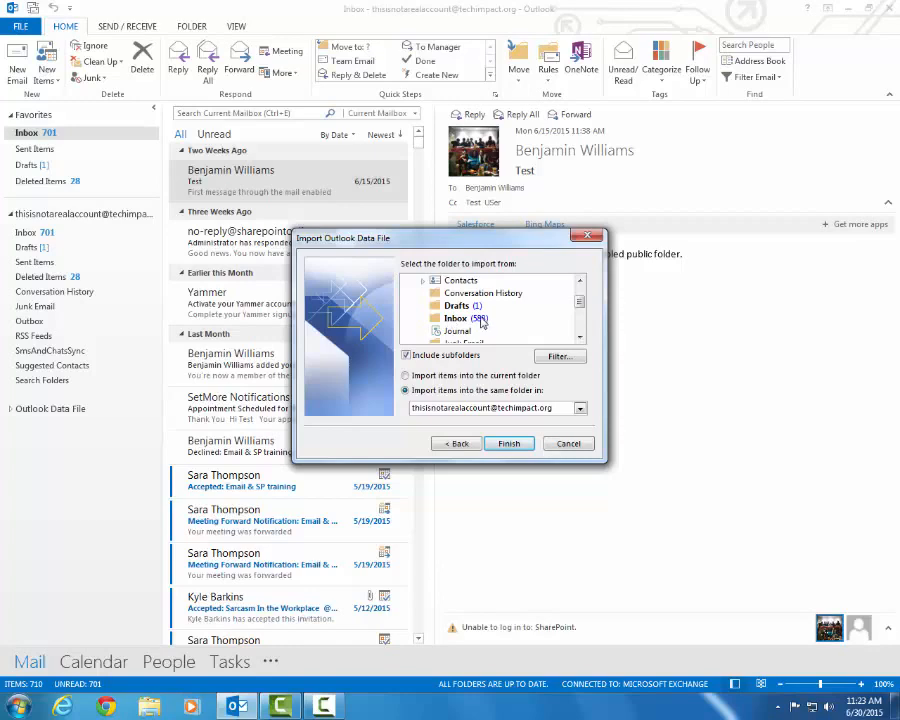
pyautogui.scroll(-2, 480, 319)
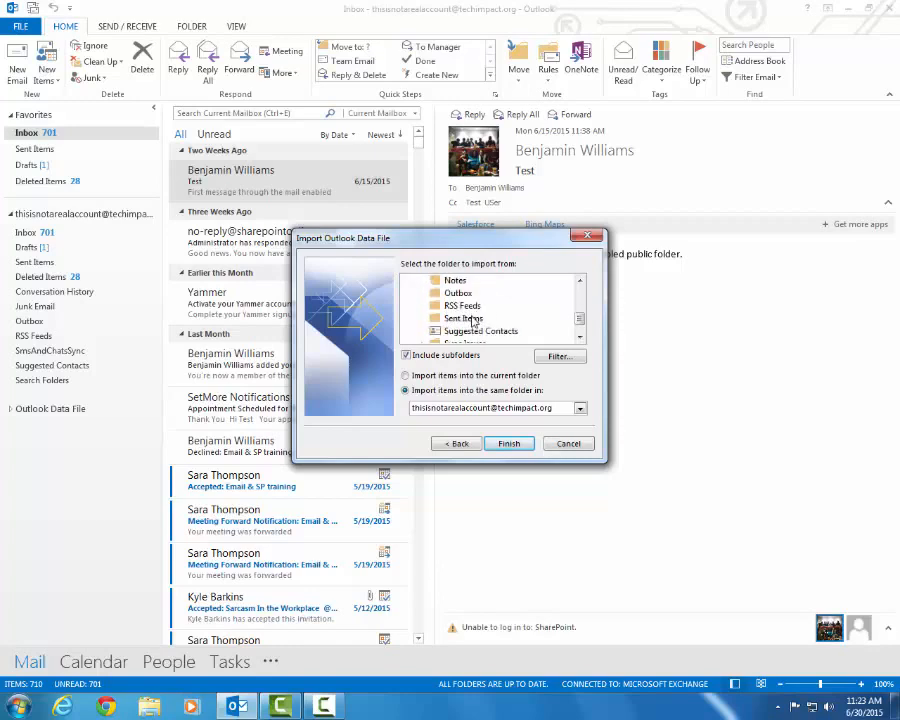
pyautogui.scroll(-1, 474, 320)
pyautogui.scroll(4, 470, 316)
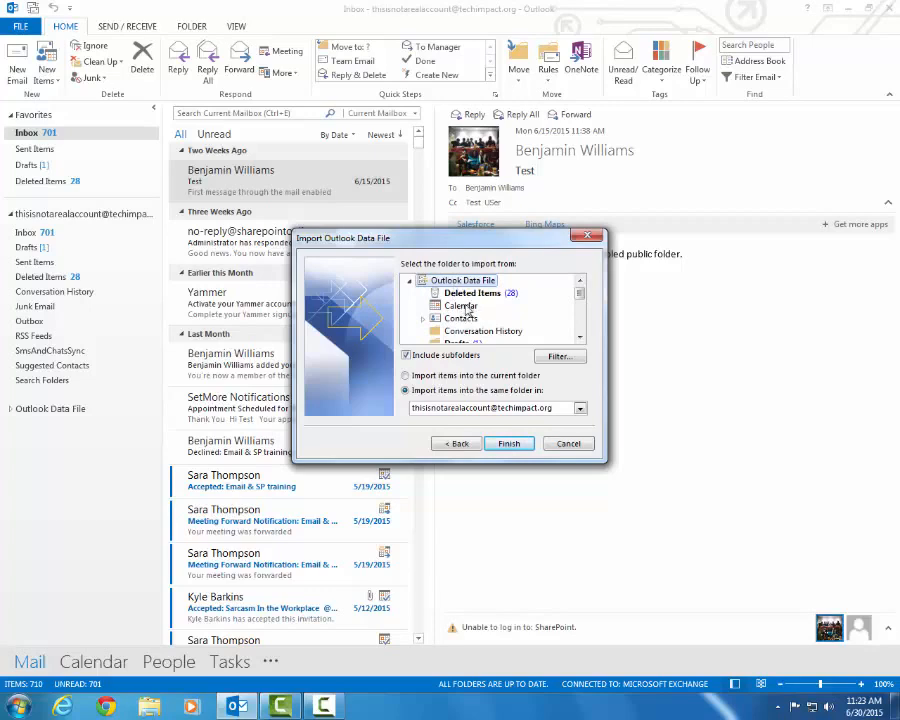
pyautogui.click(462, 306)
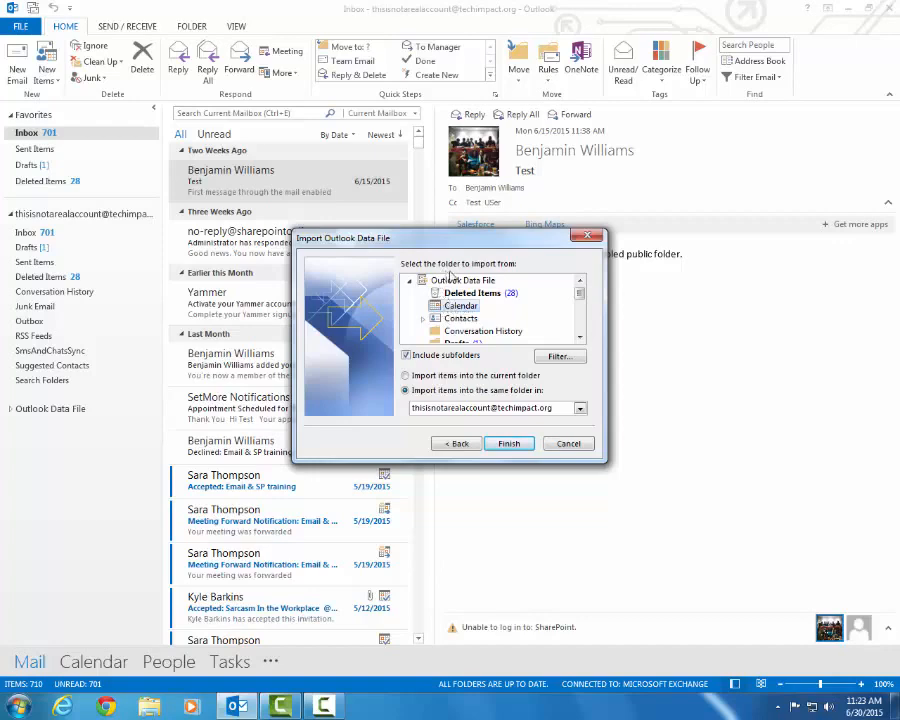
pyautogui.click(452, 281)
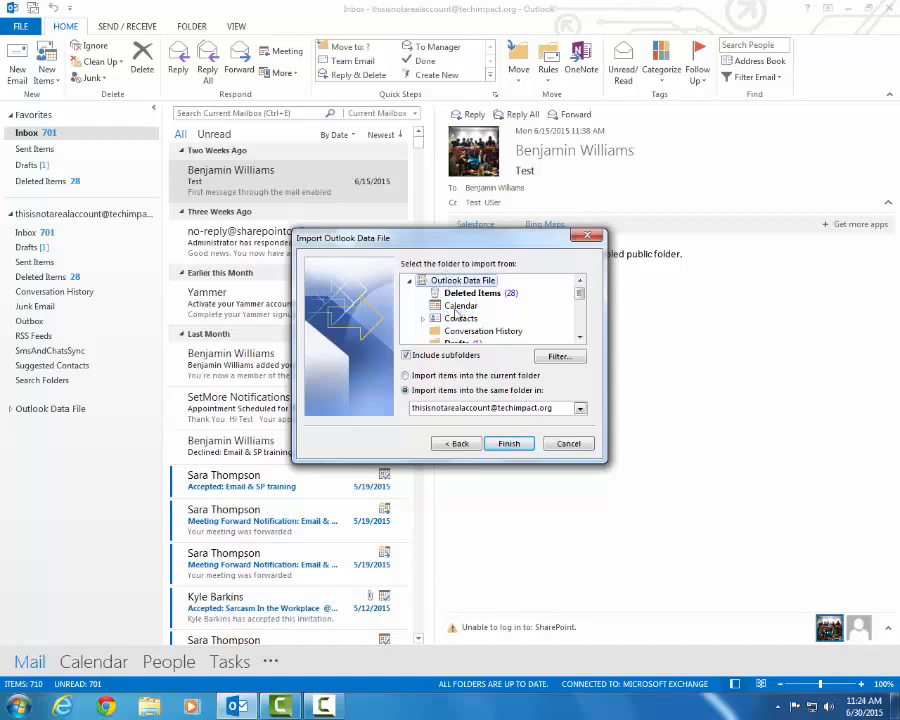
pyautogui.click(410, 282)
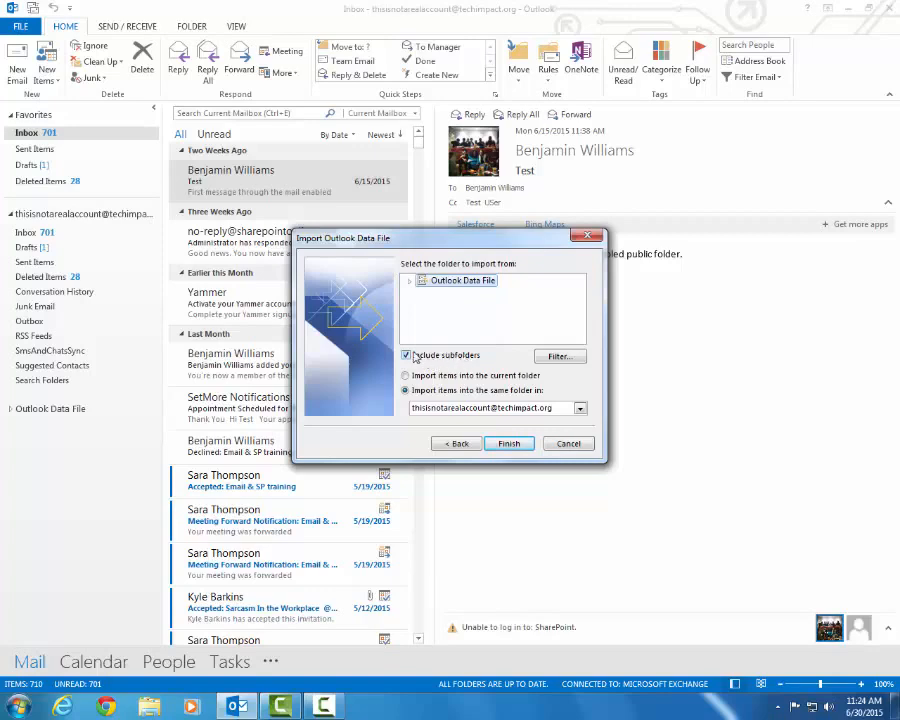
# Choose the account's own mailbox rather than its Public Folders as the destination for matching folders, and finish the import
pyautogui.click(488, 410)
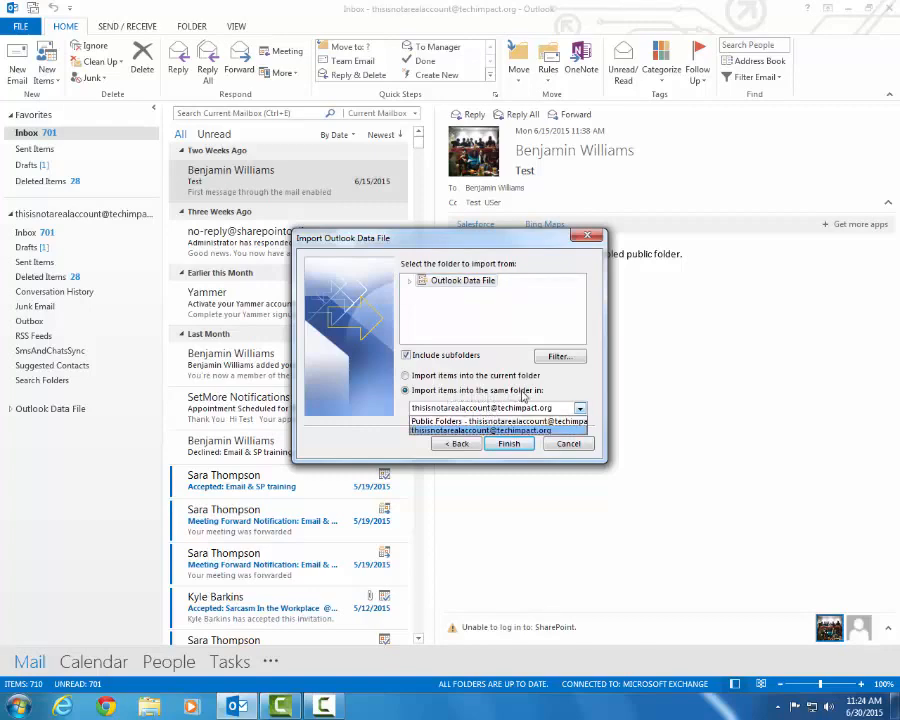
pyautogui.click(481, 431)
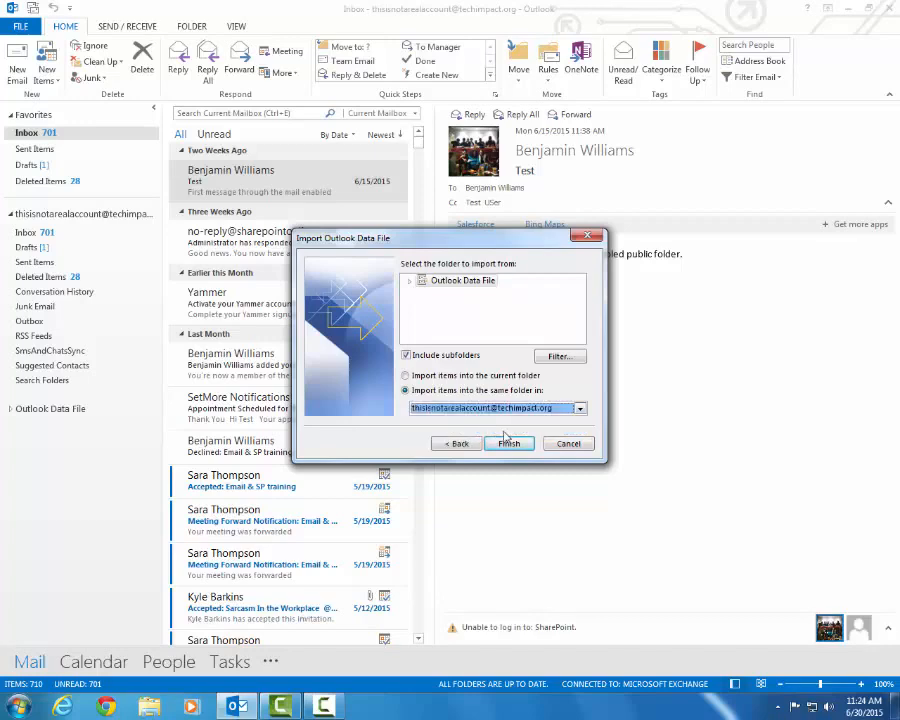
pyautogui.click(510, 444)
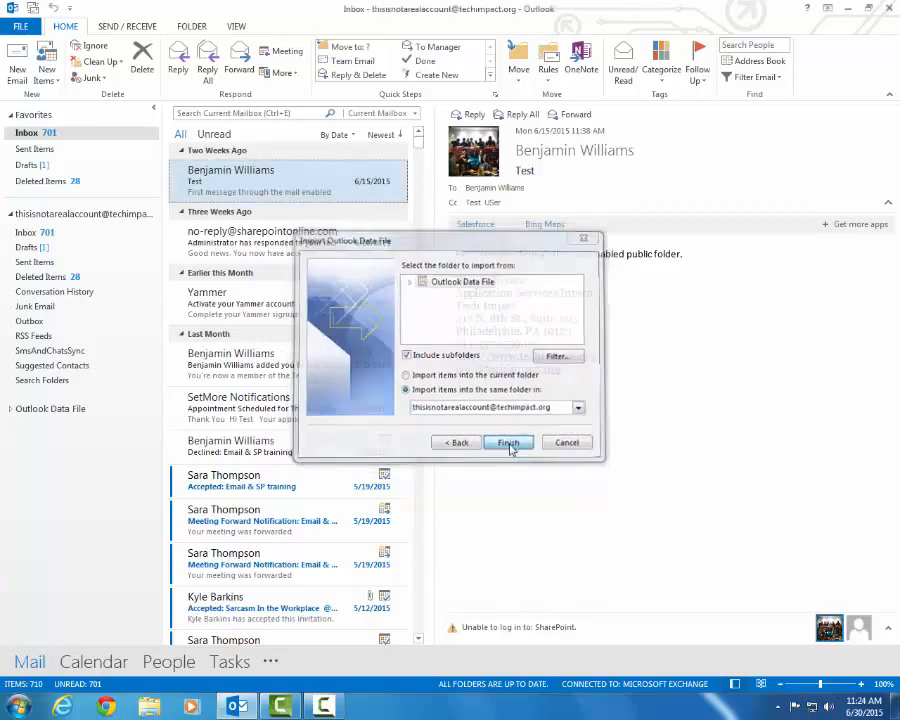